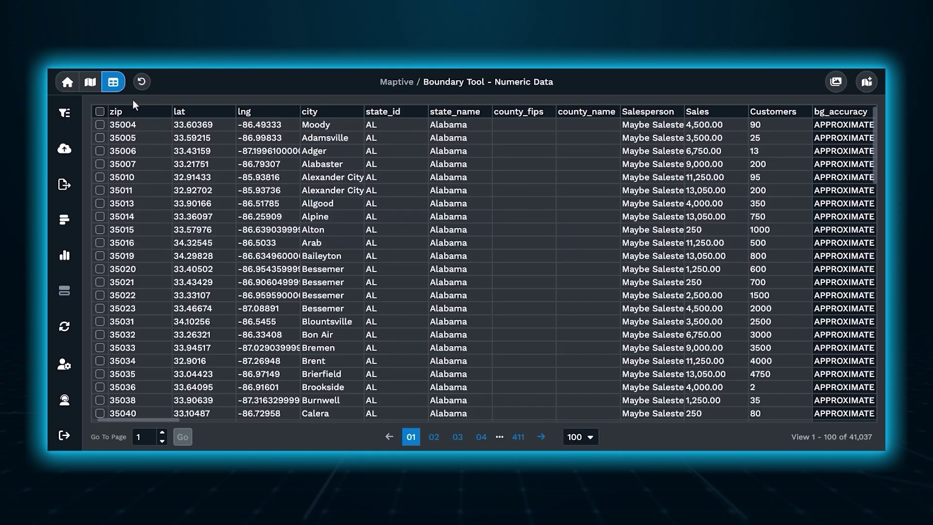
Step: Switch from the data table to the map view and hide the location markers
{"action": "left_click", "coordinate": [87, 85]}
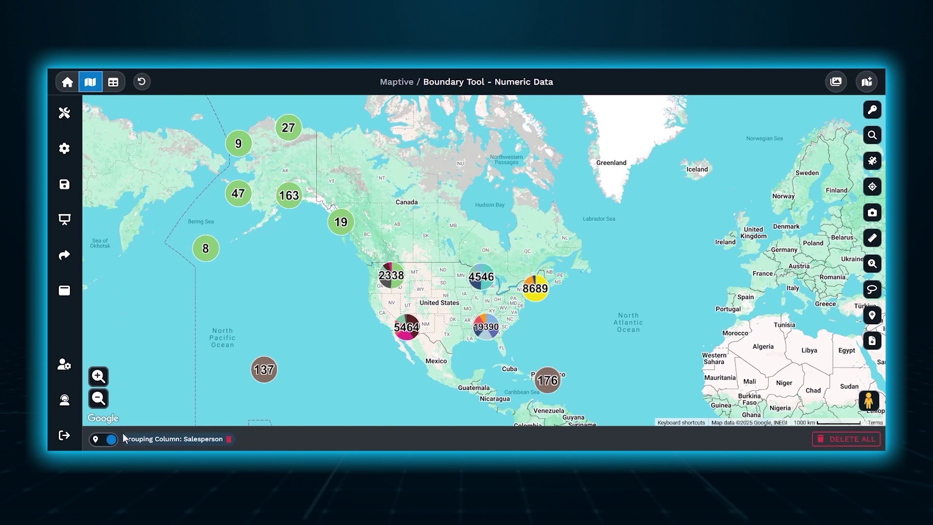
{"action": "left_click", "coordinate": [104, 442]}
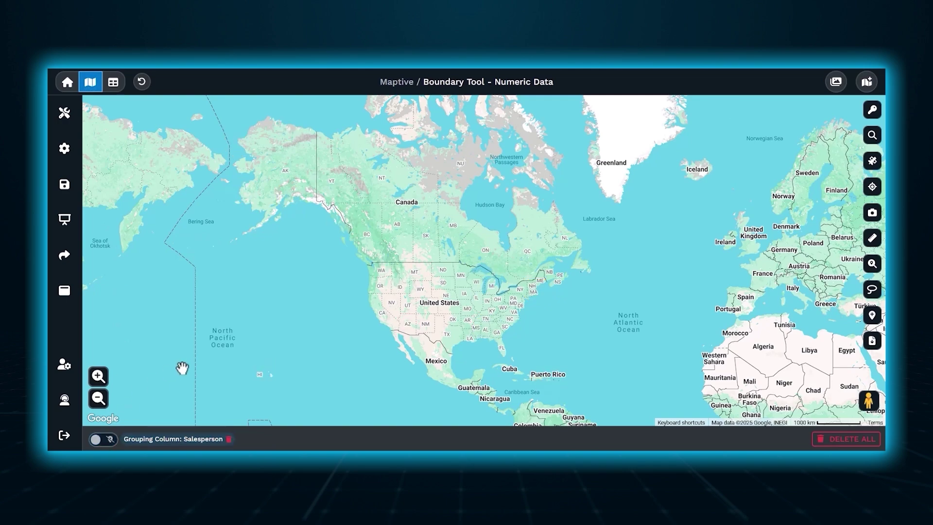
Step: Open the Geographic Boundary tool and choose US Zip Codes as the boundary to load
{"action": "left_click", "coordinate": [61, 117]}
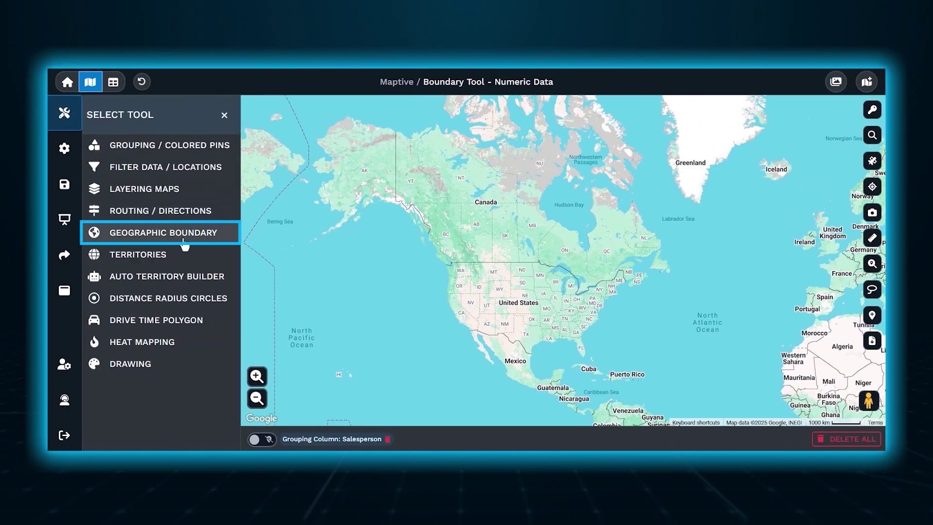
{"action": "left_click", "coordinate": [180, 233]}
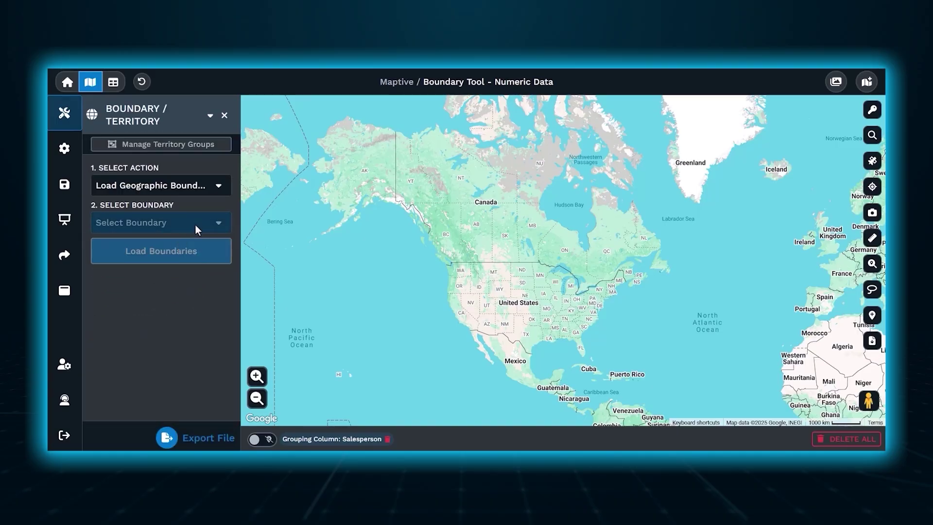
{"action": "left_click", "coordinate": [195, 224]}
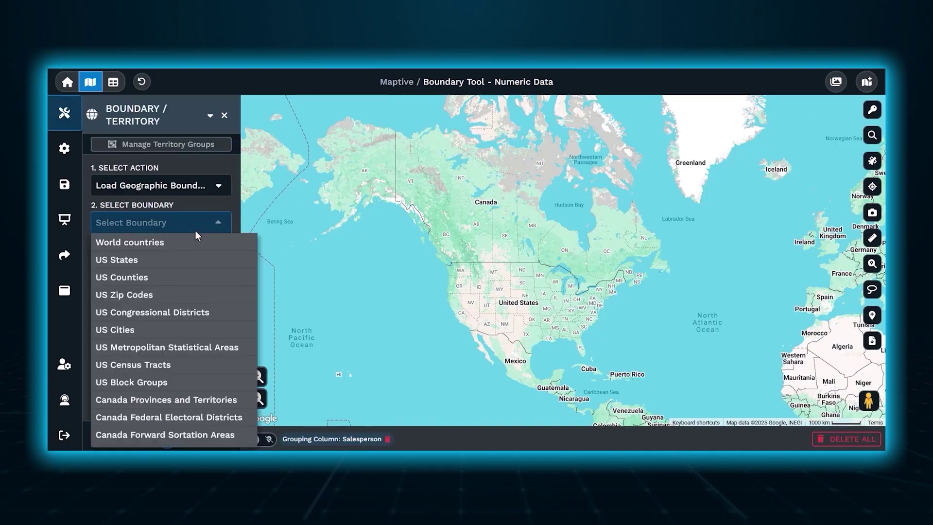
{"action": "left_click", "coordinate": [206, 295]}
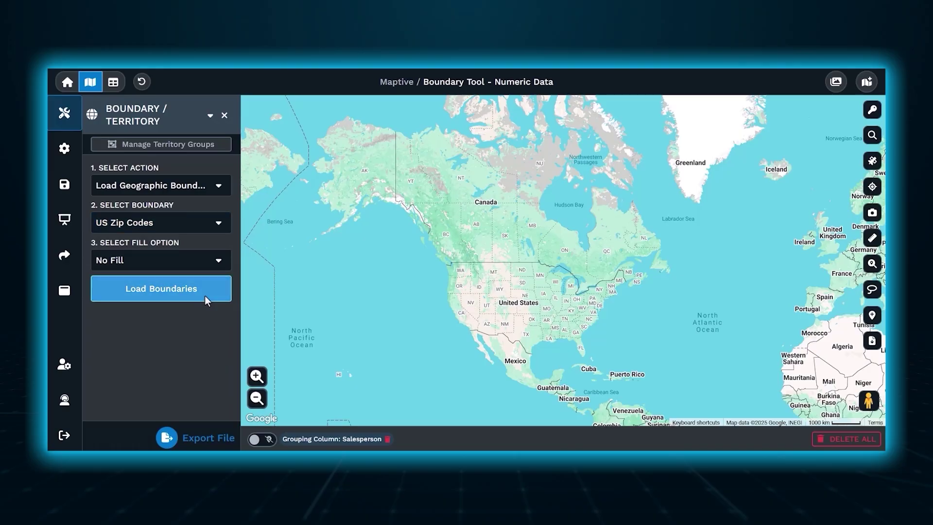
{"action": "left_click", "coordinate": [213, 217]}
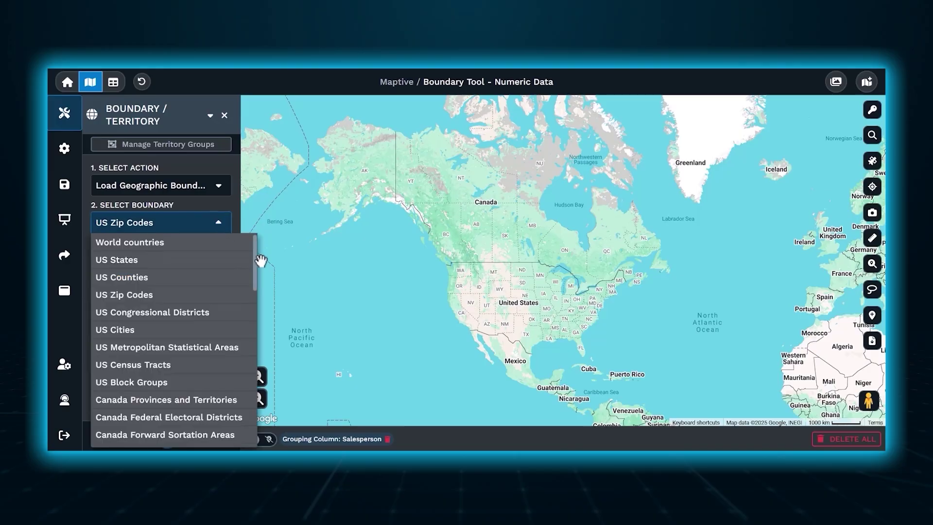
{"action": "mouse_move", "coordinate": [254, 267]}
{"action": "left_mouse_down"}
{"action": "mouse_move", "coordinate": [254, 427]}
{"action": "mouse_move", "coordinate": [249, 255]}
{"action": "left_mouse_up"}
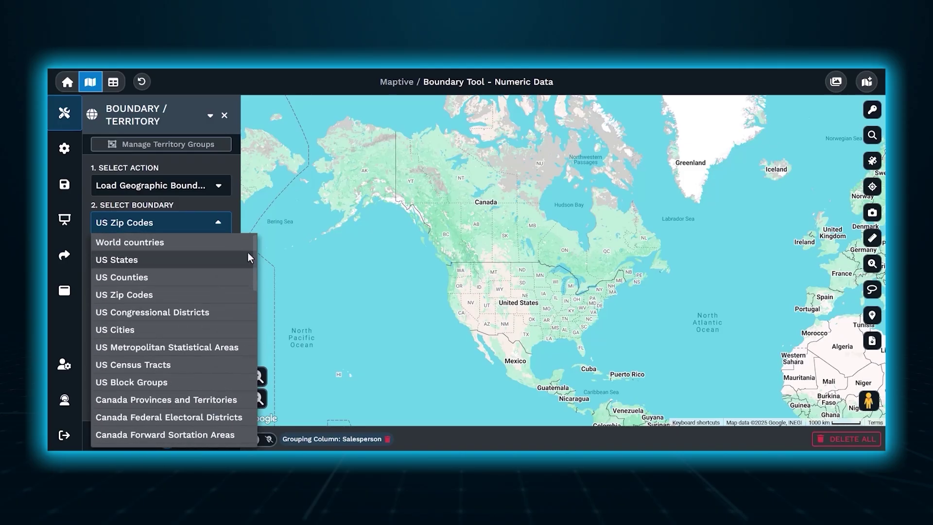
{"action": "left_click", "coordinate": [220, 293]}
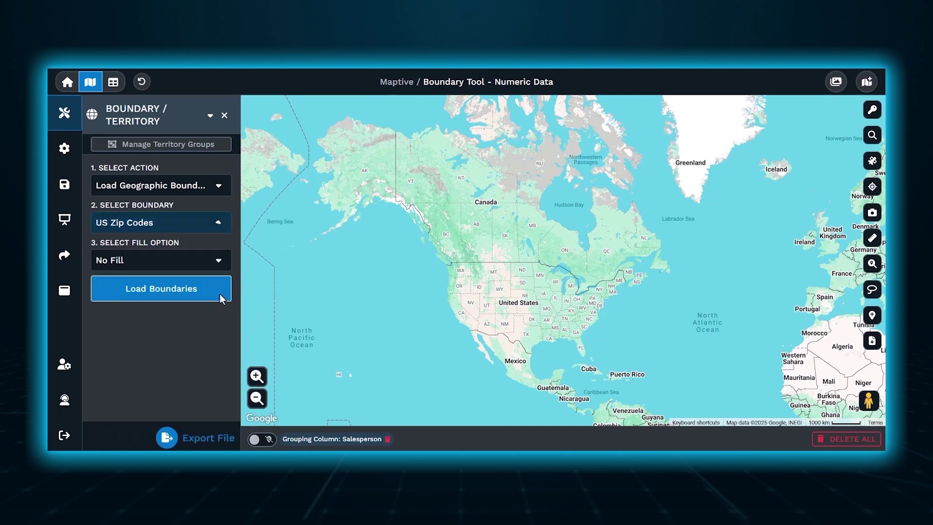
Step: Fill the boundaries with My Numerical Data using the Sum function on the Sales column, and load them onto the map
{"action": "left_click", "coordinate": [217, 261]}
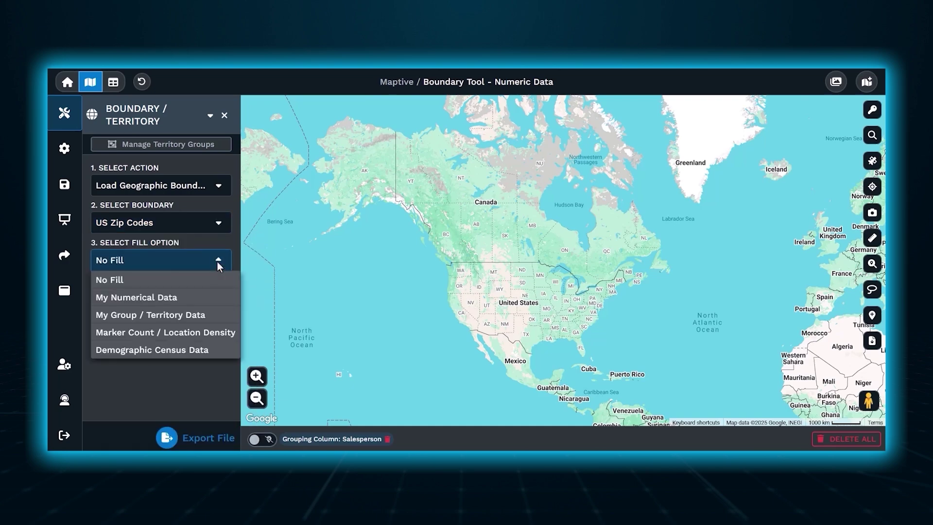
{"action": "left_click", "coordinate": [208, 299]}
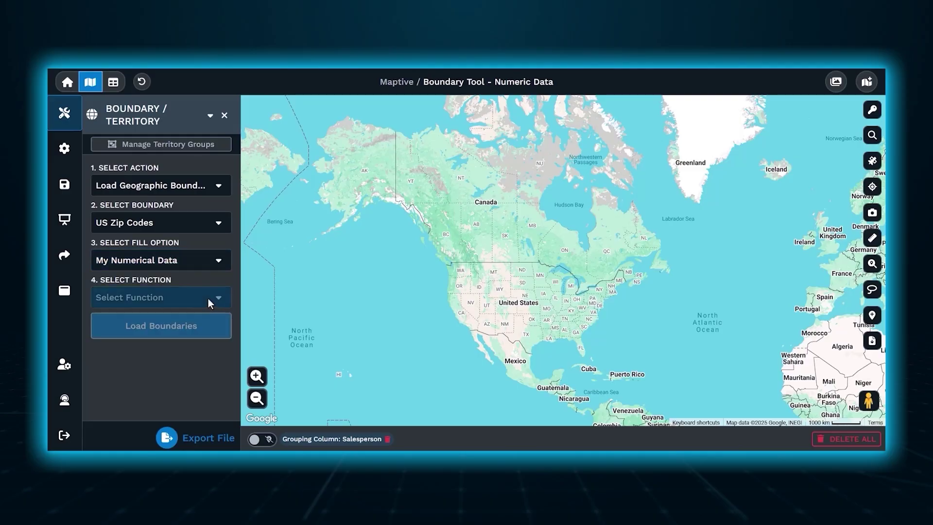
{"action": "left_click", "coordinate": [220, 301]}
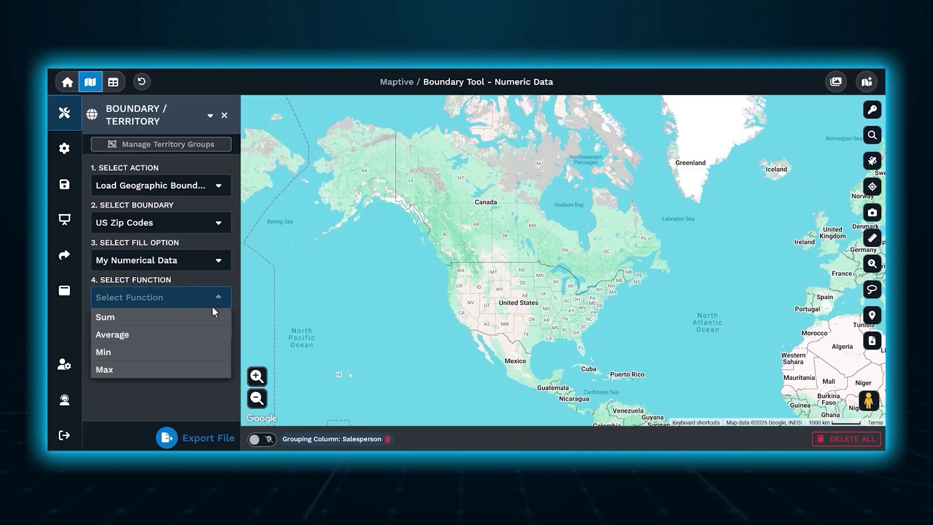
{"action": "left_click", "coordinate": [209, 321]}
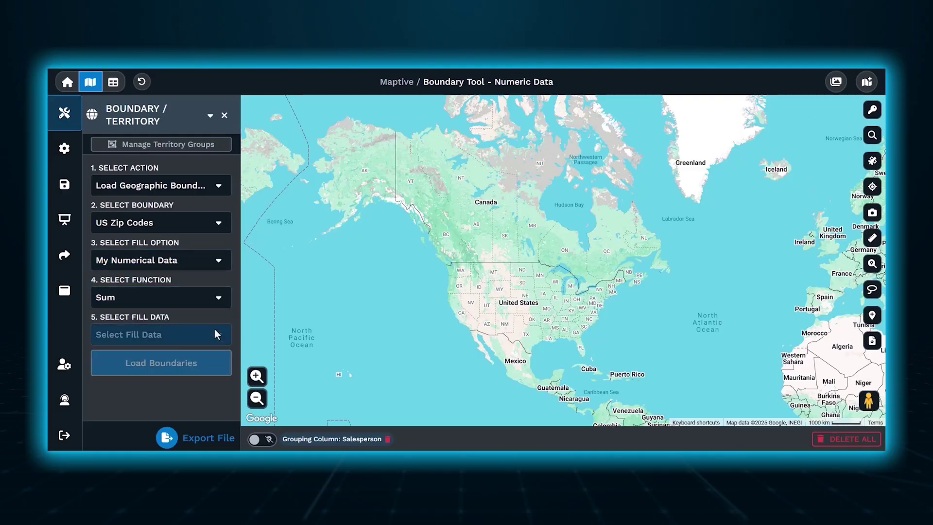
{"action": "left_click", "coordinate": [219, 334]}
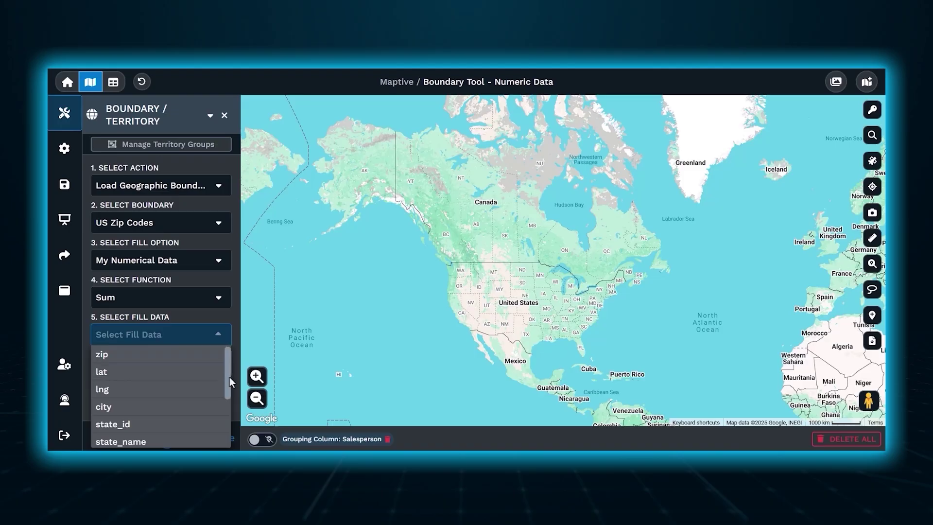
{"action": "left_click_drag", "start_coordinate": [230, 377], "coordinate": [225, 430]}
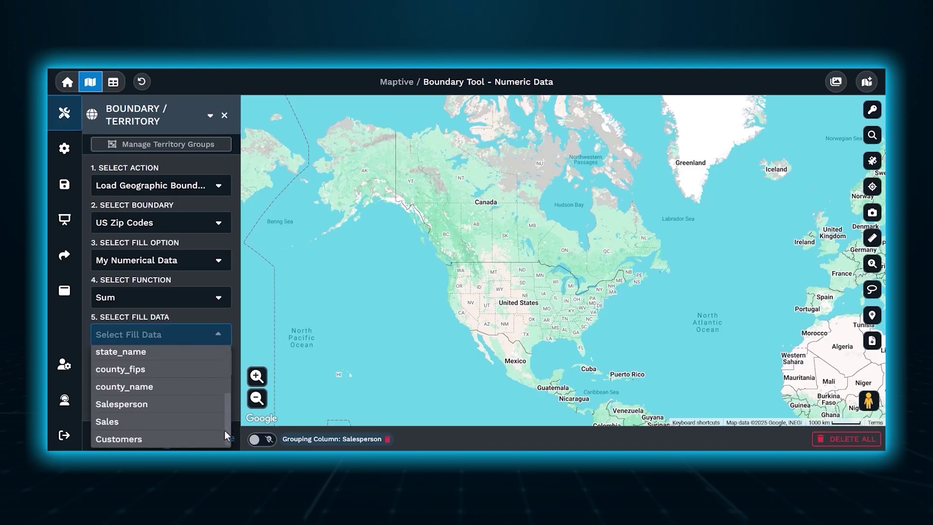
{"action": "left_click", "coordinate": [201, 423]}
{"action": "left_click", "coordinate": [199, 362]}
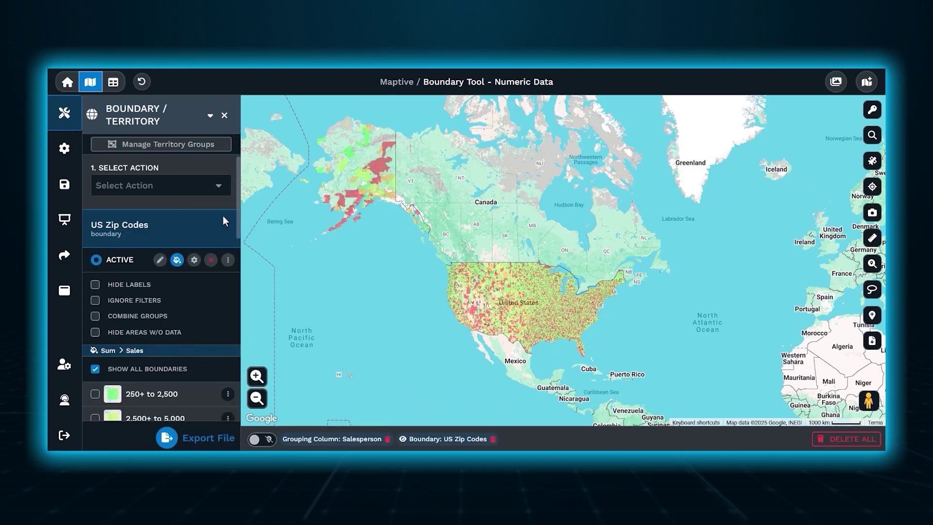
Step: Examine the Sales ranges in the boundary legend, and the number of ranges and range limits in the Boundary Settings
{"action": "left_click_drag", "start_coordinate": [238, 205], "coordinate": [237, 388]}
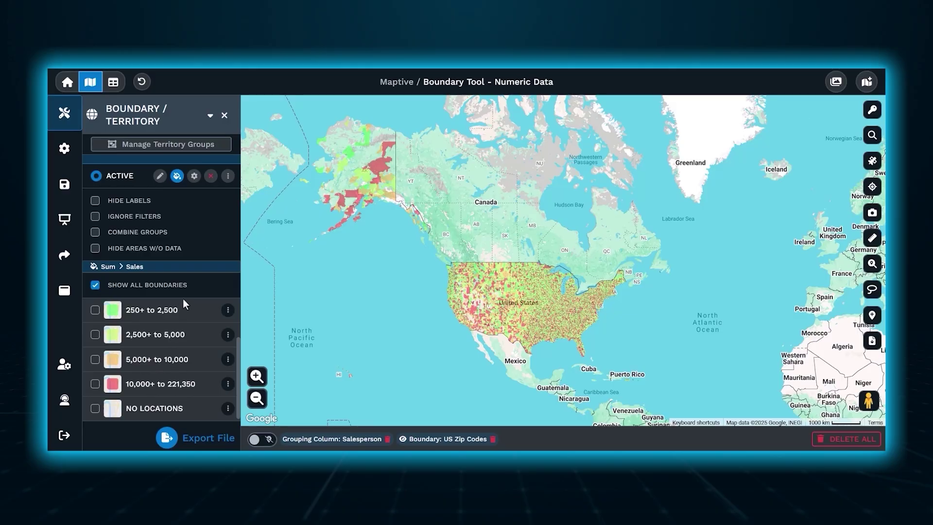
{"action": "left_click", "coordinate": [194, 175]}
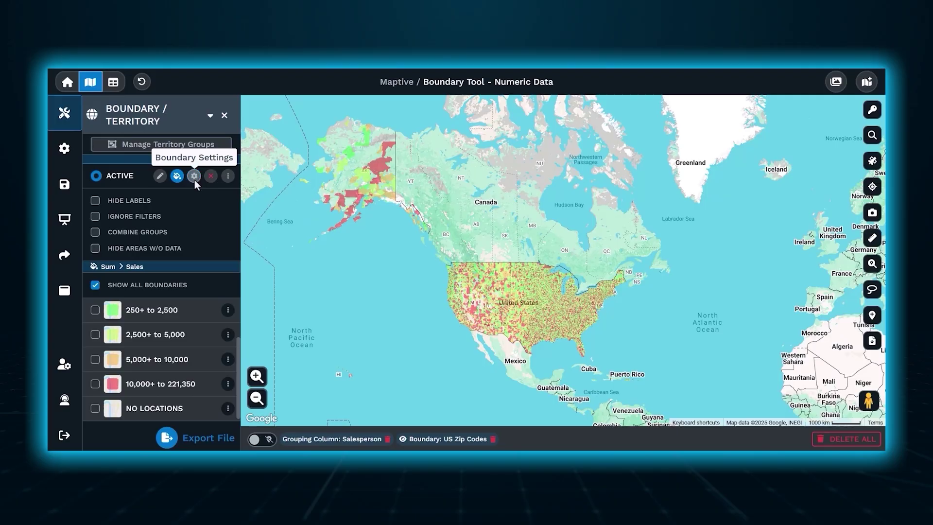
{"action": "left_click", "coordinate": [194, 176]}
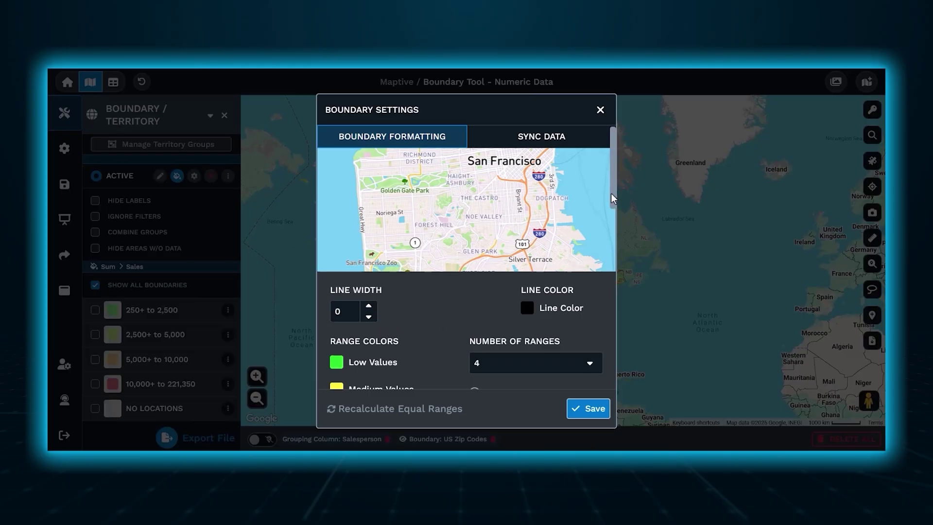
{"action": "left_click_drag", "start_coordinate": [611, 193], "coordinate": [602, 312]}
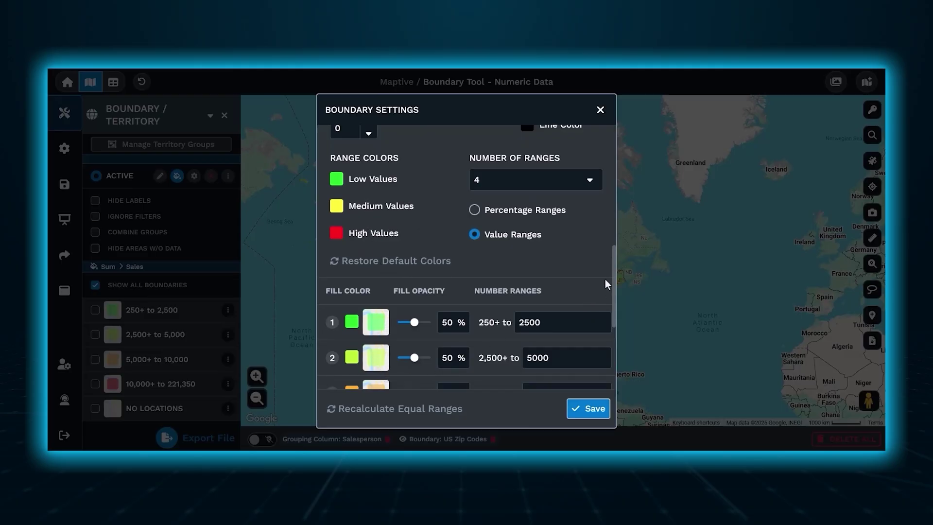
{"action": "left_click_drag", "start_coordinate": [614, 277], "coordinate": [614, 282]}
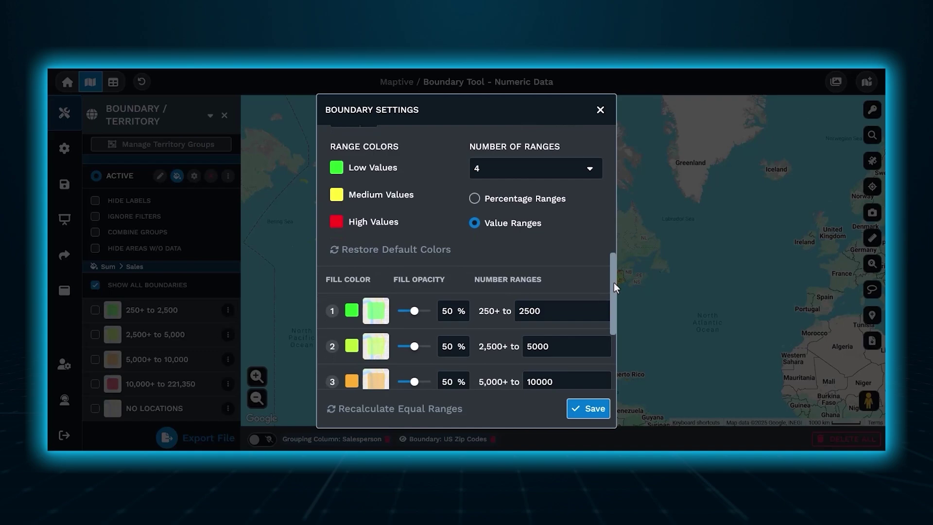
{"action": "left_click", "coordinate": [582, 174]}
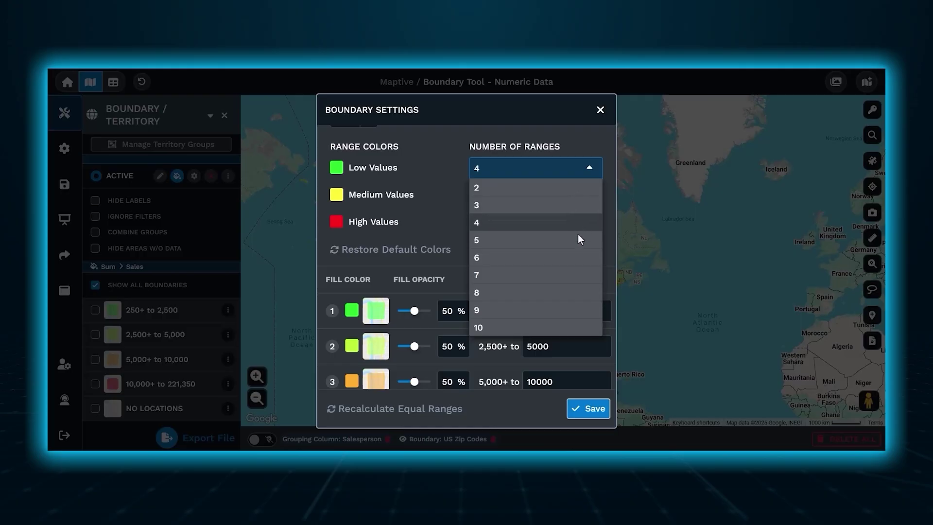
{"action": "left_click", "coordinate": [575, 135]}
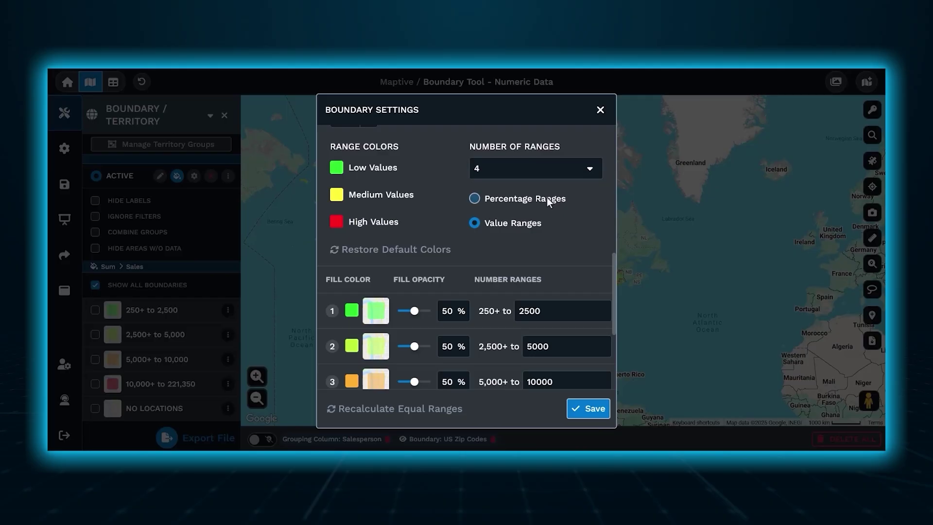
{"action": "double_click", "coordinate": [583, 314]}
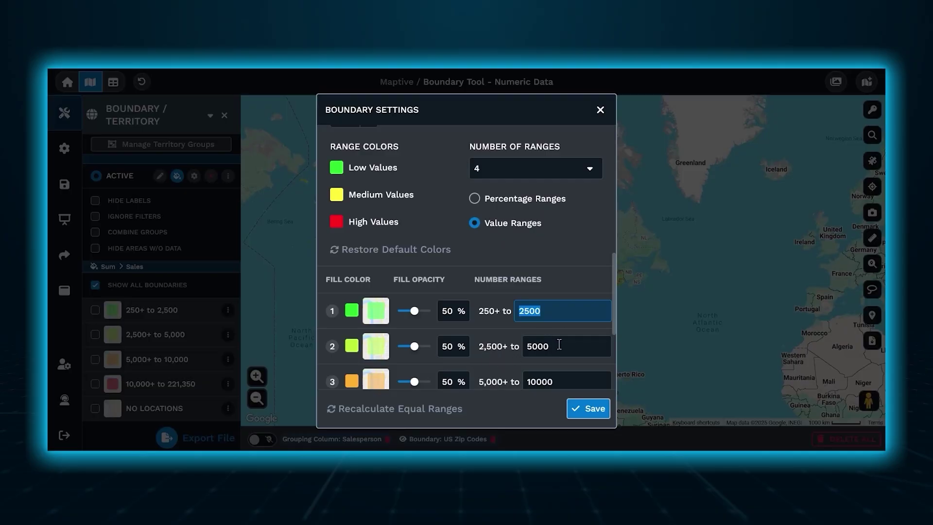
Step: Examine the fill colors, opacities and limits of all ranges, and save the boundary settings
{"action": "left_click", "coordinate": [377, 314]}
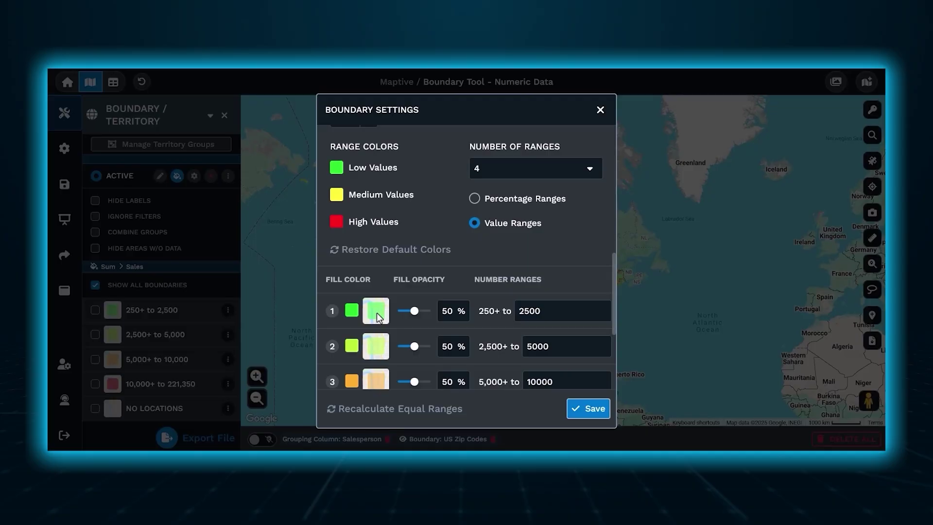
{"action": "left_click", "coordinate": [352, 311]}
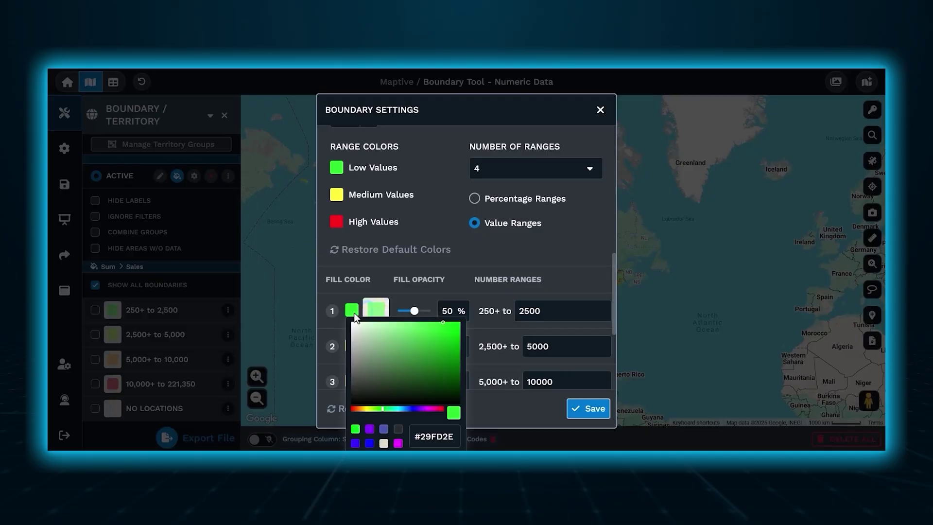
{"action": "left_click", "coordinate": [354, 313]}
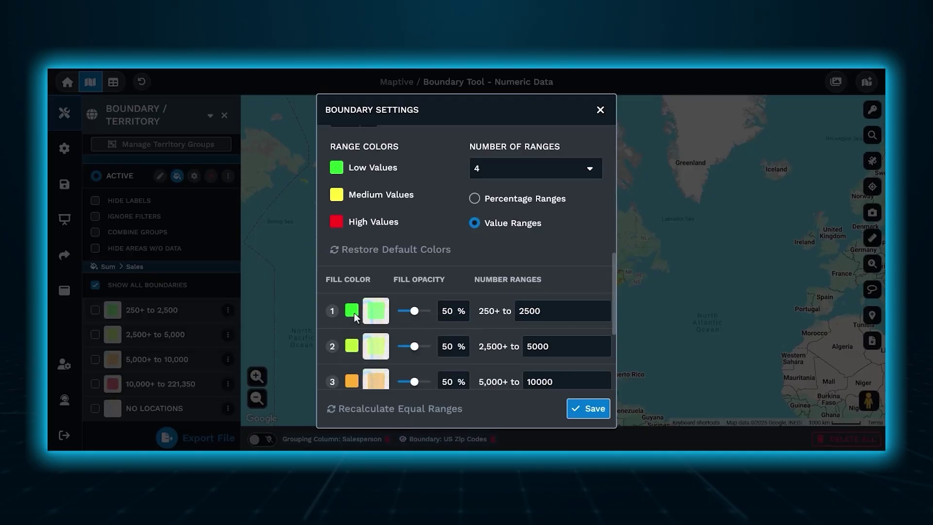
{"action": "left_click", "coordinate": [352, 346]}
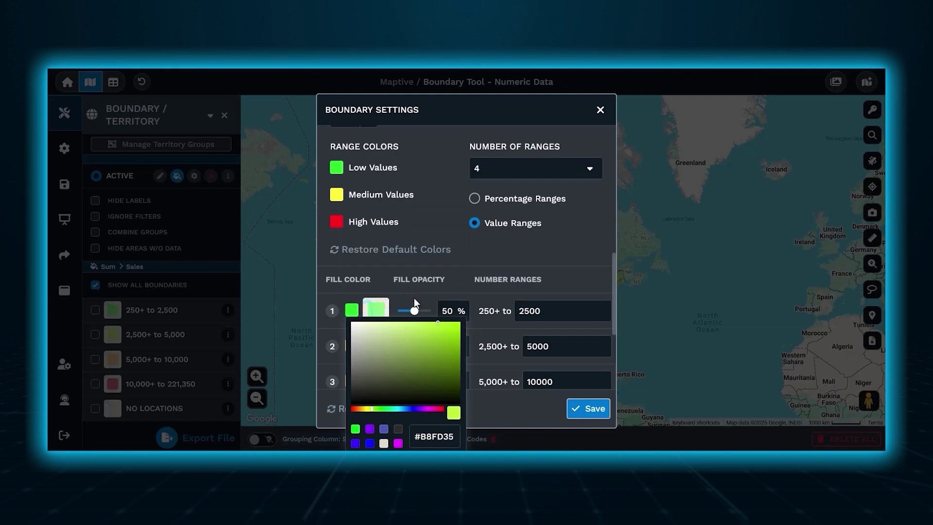
{"action": "left_click", "coordinate": [442, 290]}
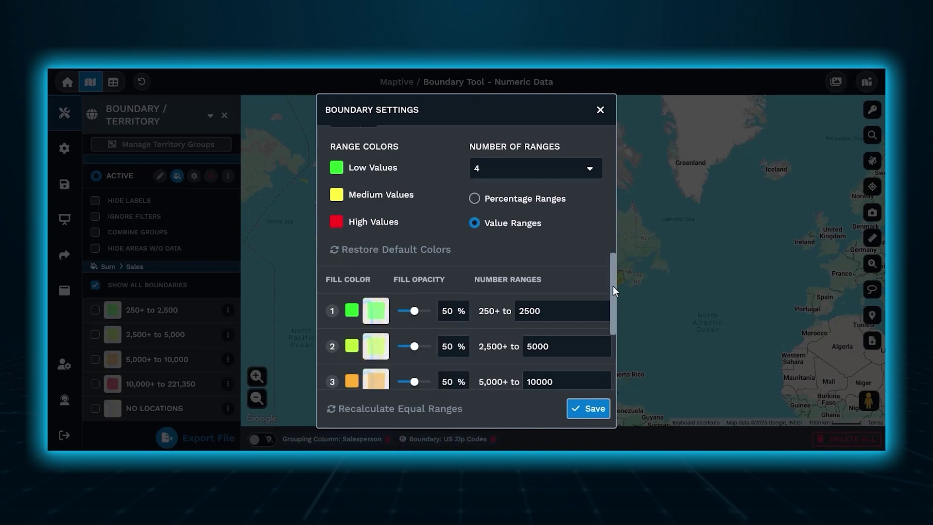
{"action": "left_click_drag", "start_coordinate": [613, 286], "coordinate": [613, 378]}
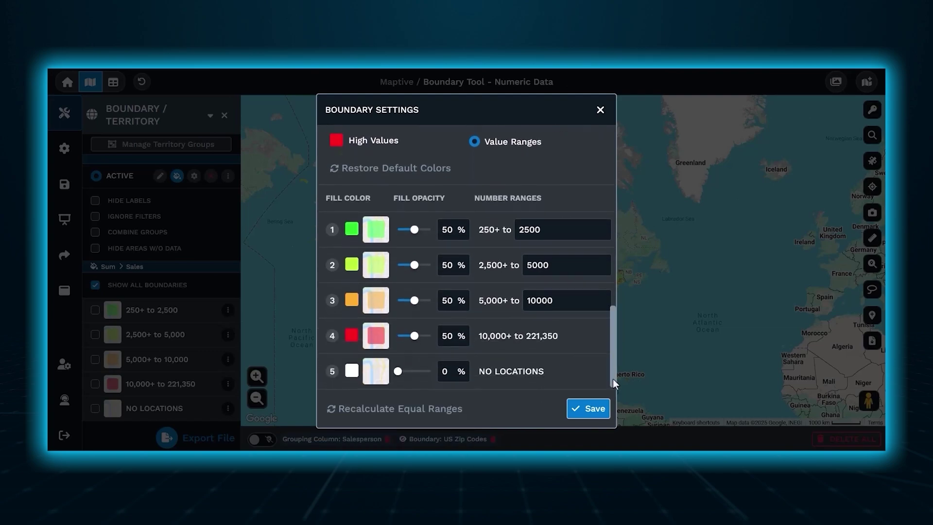
{"action": "left_click", "coordinate": [588, 409]}
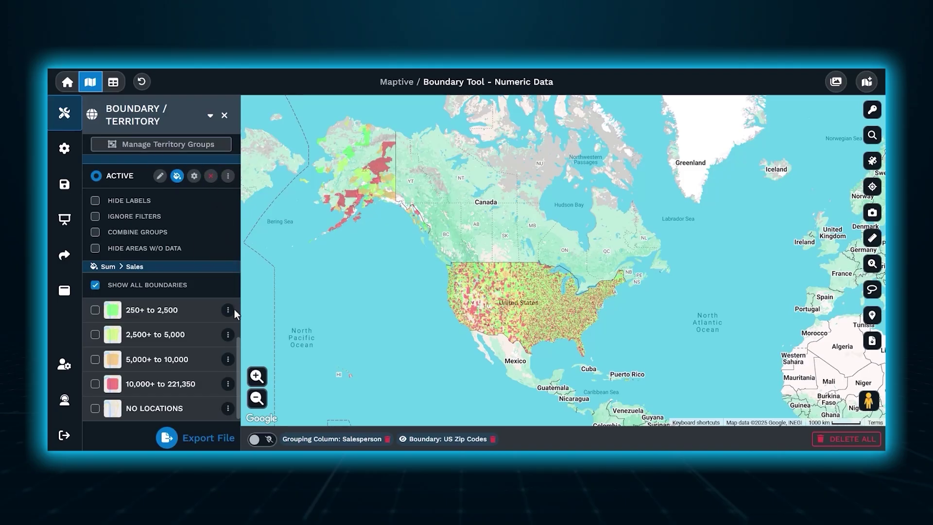
Step: Remove the US Zip Codes boundary from the map and confirm the removal
{"action": "left_click_drag", "start_coordinate": [238, 352], "coordinate": [238, 159]}
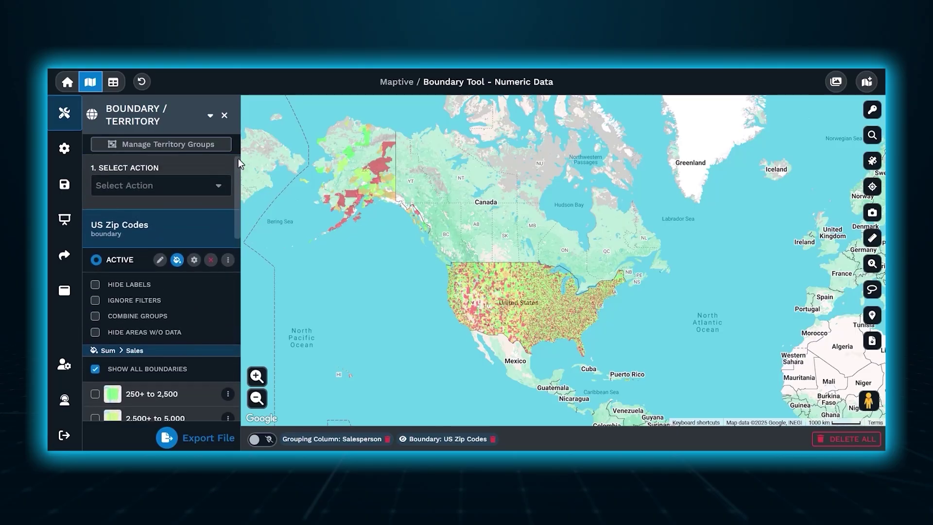
{"action": "left_click", "coordinate": [210, 261]}
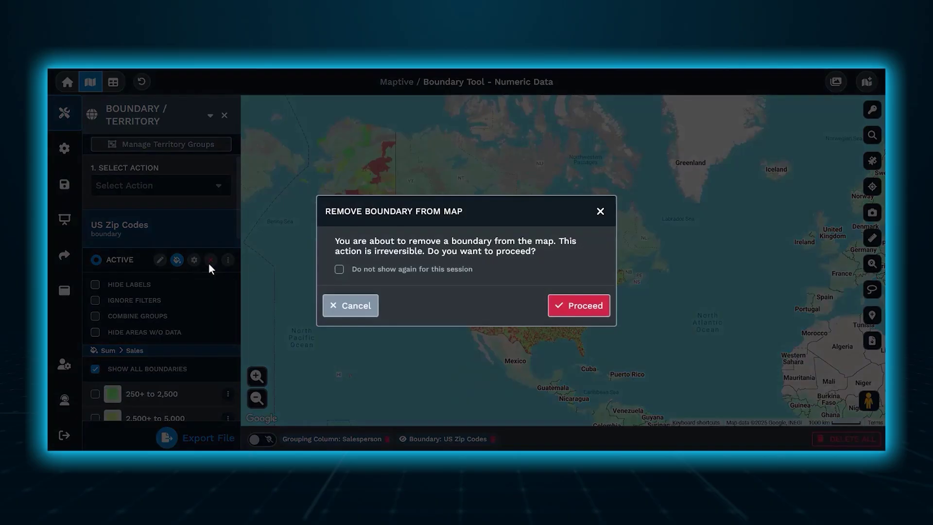
{"action": "left_click", "coordinate": [575, 305]}
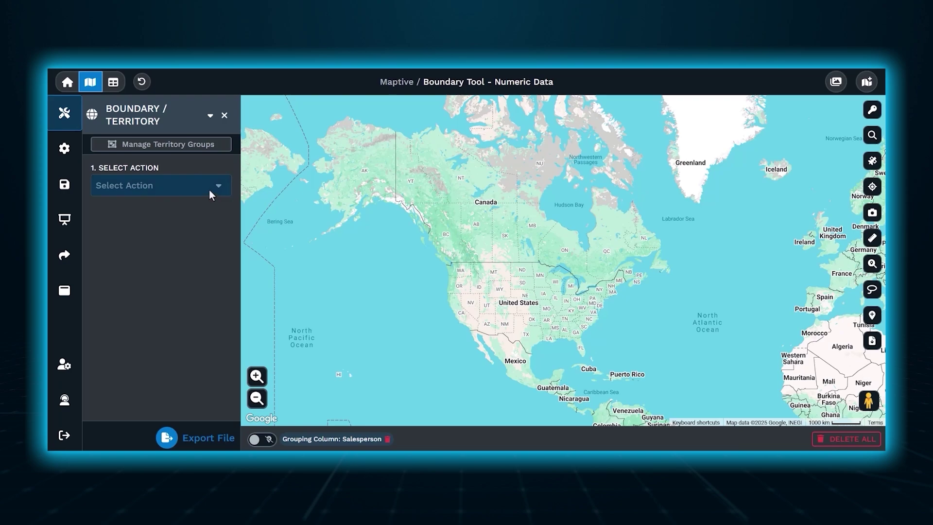
Step: Select the action for loading a geographic boundary
{"action": "left_click", "coordinate": [209, 189]}
{"action": "left_click", "coordinate": [198, 210]}
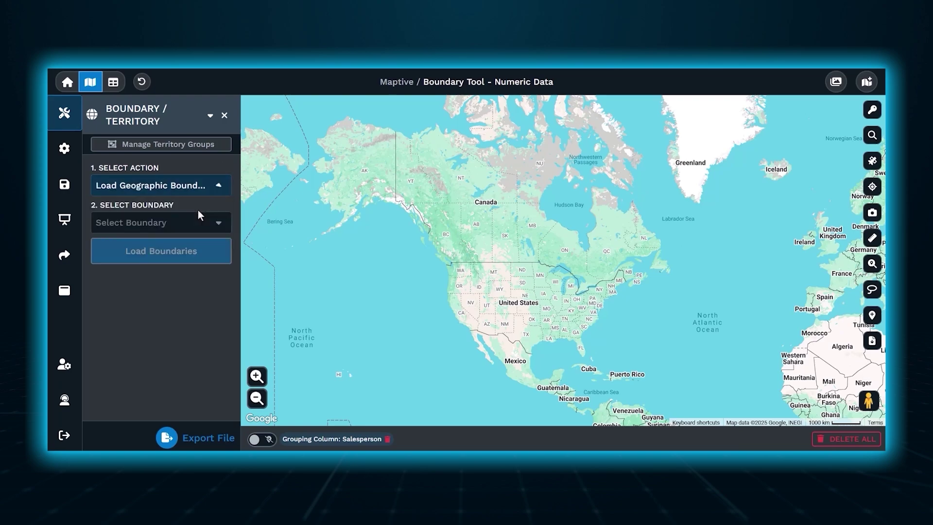